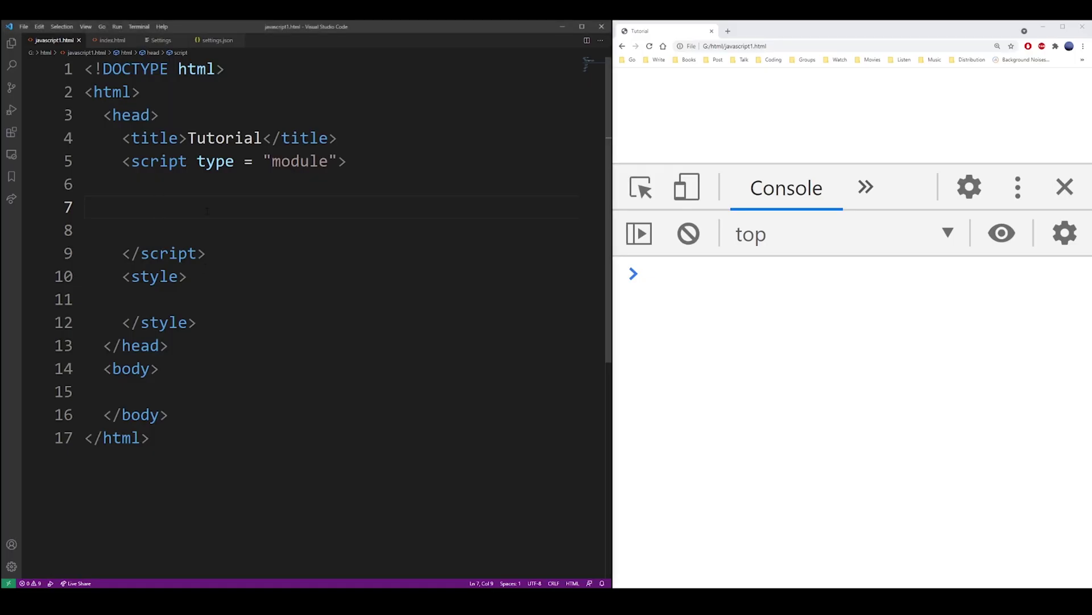
type("function ")
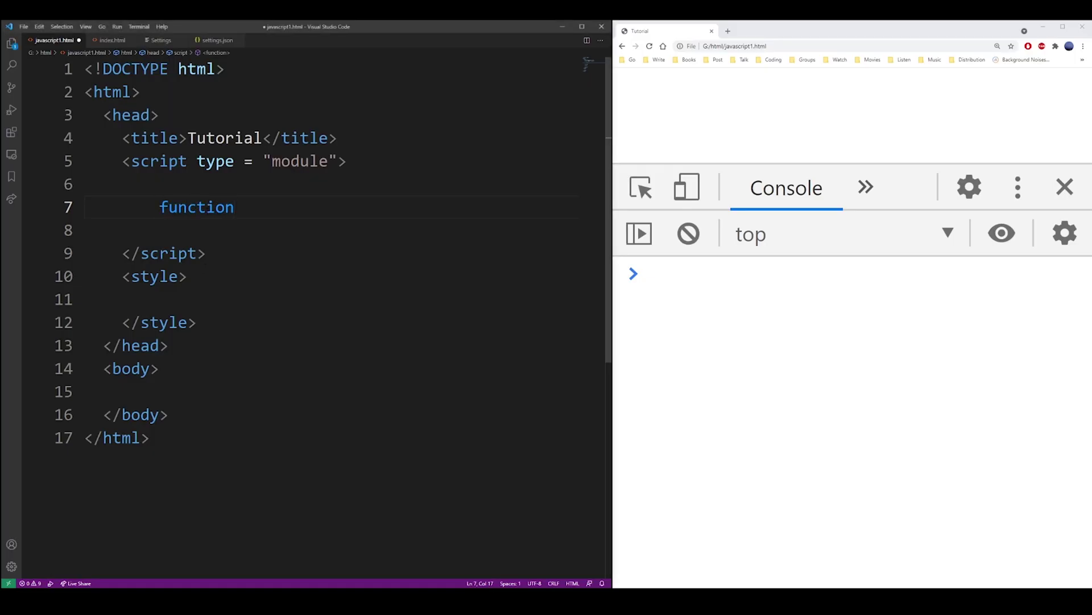
type("hello() {")
Step: Duplicate the console.log(100) line into several copies inside hello()
key("Return")
type("console.log(100")
key("End")
key("shift+Home")
key("ctrl+c")
key("End")
key("Return")
key("ctrl+v")
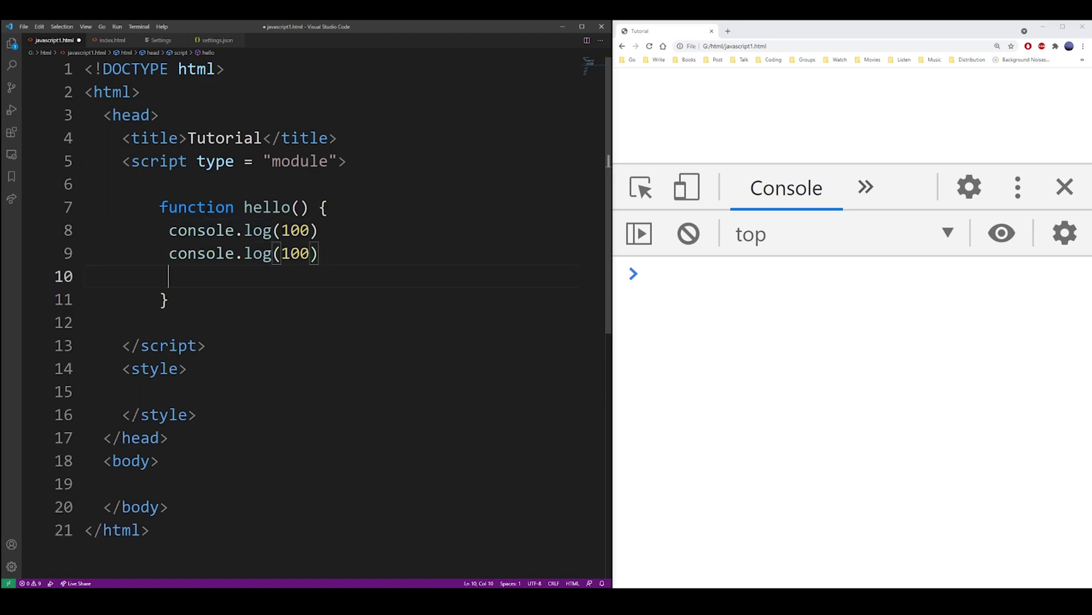
key("Return")
key("ctrl+v")
key("Return")
key("ctrl+v")
key("Return")
key("ctrl+v")
Step: Change the copied log values to 200, 300, 400 and 500, then save the file
key("Up")
key("Up")
key("Up")
key("Left")
key("Left")
key("Left")
key("BackSpace")
type("2")
key("Down")
key("BackSpace")
type("3")
key("Down")
key("BackSpace")
type("4")
key("Down")
key("BackSpace")
type("5")
key("ctrl+s")
Step: Add a hello() call below the function and reload the browser to show 100–500
key("End")
key("Up")
key("Up")
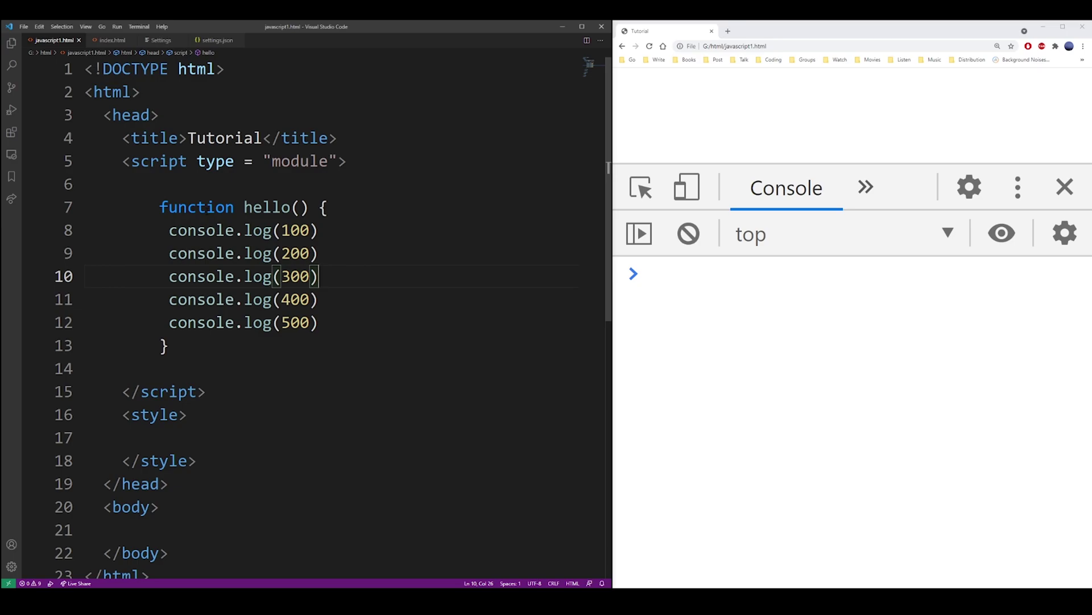
left_click(777, 321)
left_click(299, 343)
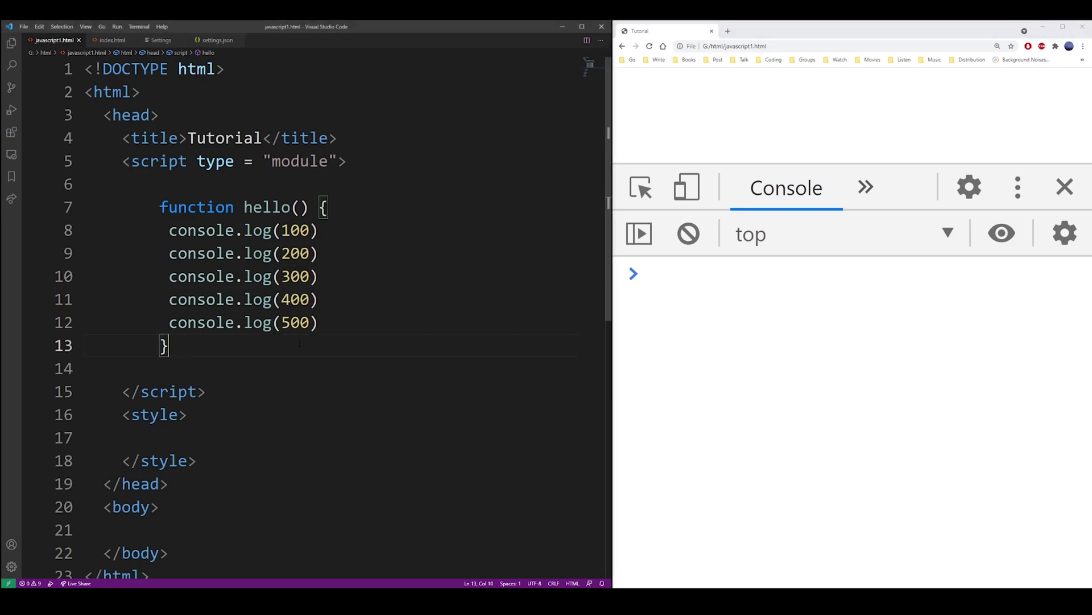
key("Return")
key("Return")
type("hello()")
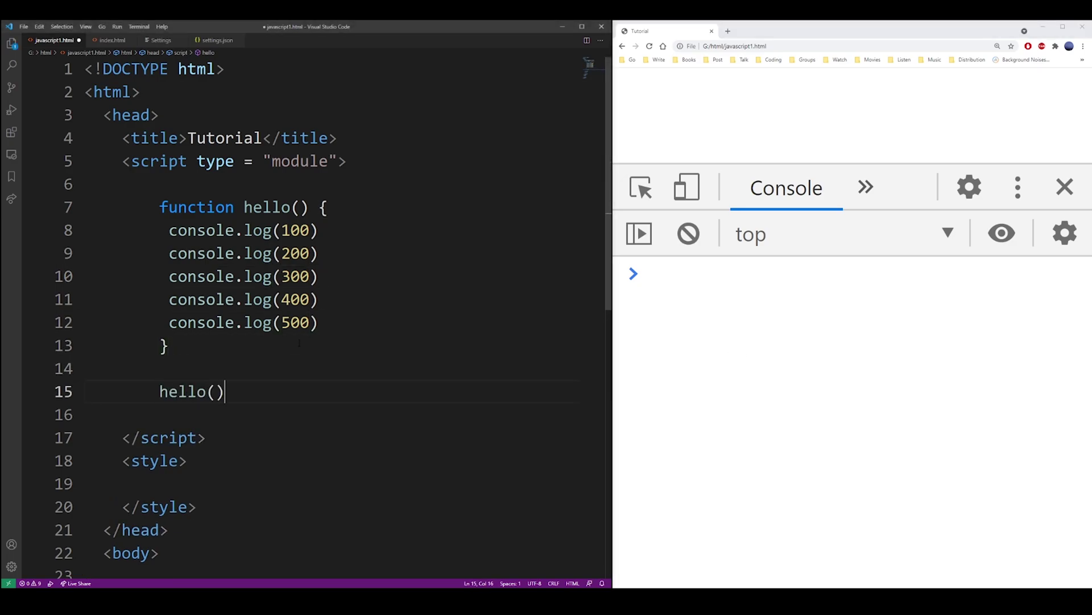
left_click(627, 357)
key("F5")
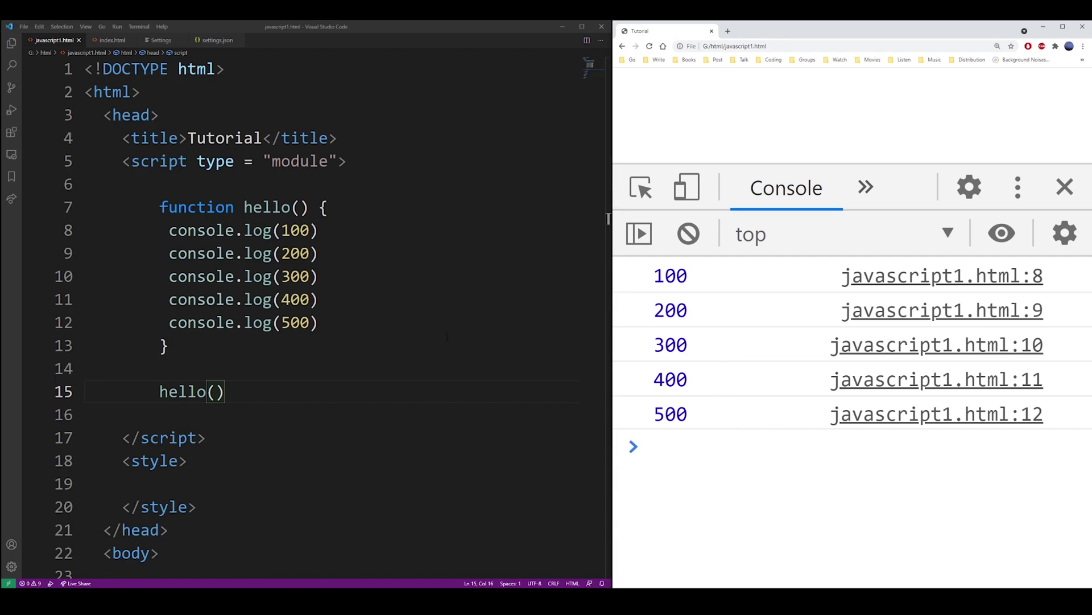
left_click(354, 249)
Step: Add return; after console.log(200) and reload the browser so only 100 and 200 appear
key("Return")
type("return;")
left_click(734, 490)
key("F5")
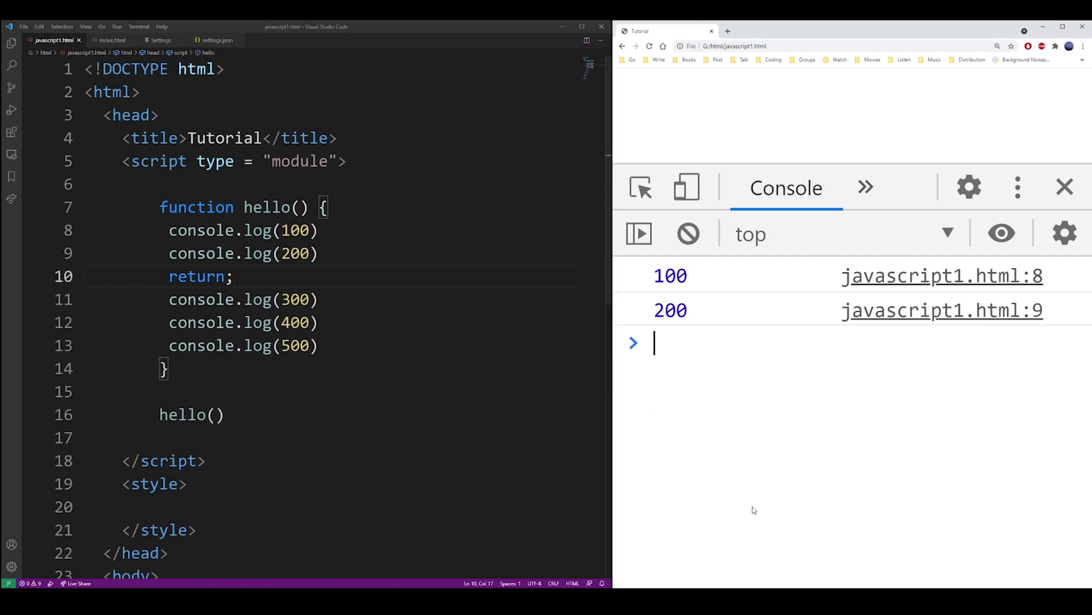
left_click(314, 281)
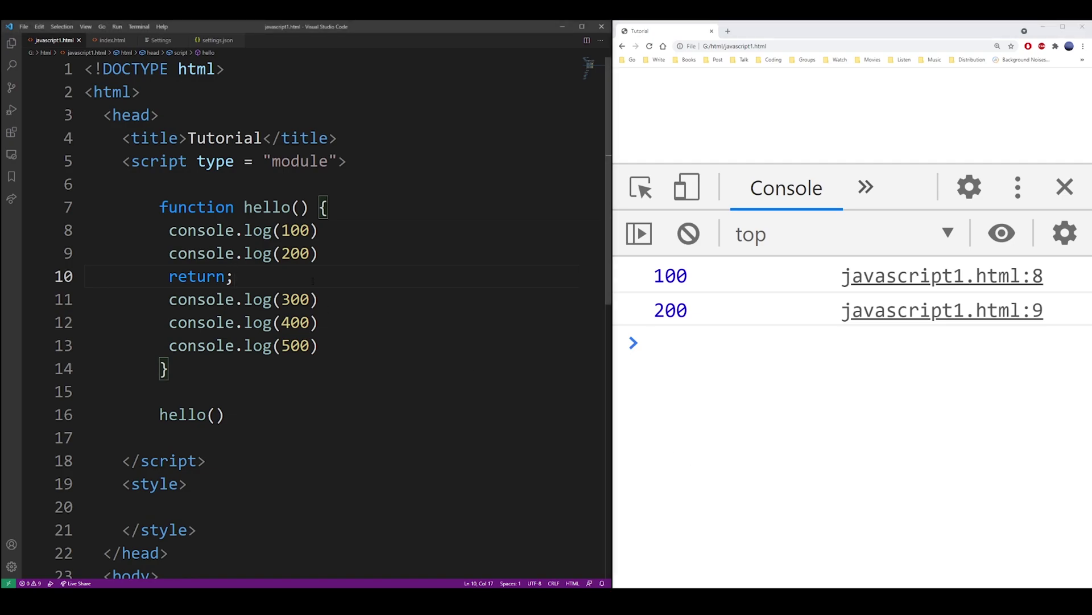
Step: Replace hello()'s body with for (let i = 0; i < 10; i++) console.log(i), save and reload
key("Down")
key("Down")
key("Down")
key("End")
key("shift+Up")
key("shift+Home")
key("shift+Up")
key("shift+Up")
key("shift+Up")
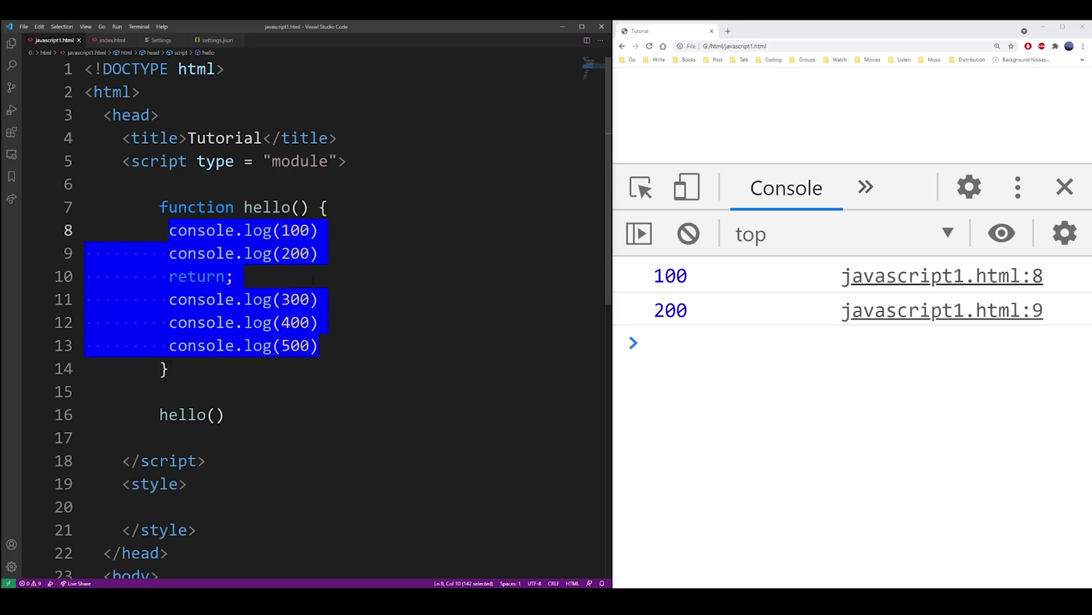
type("for (let i = 0; i < 10; i++) {")
key("Return")
type("console.log(i")
key("ctrl+s")
left_click(950, 389)
key("F5")
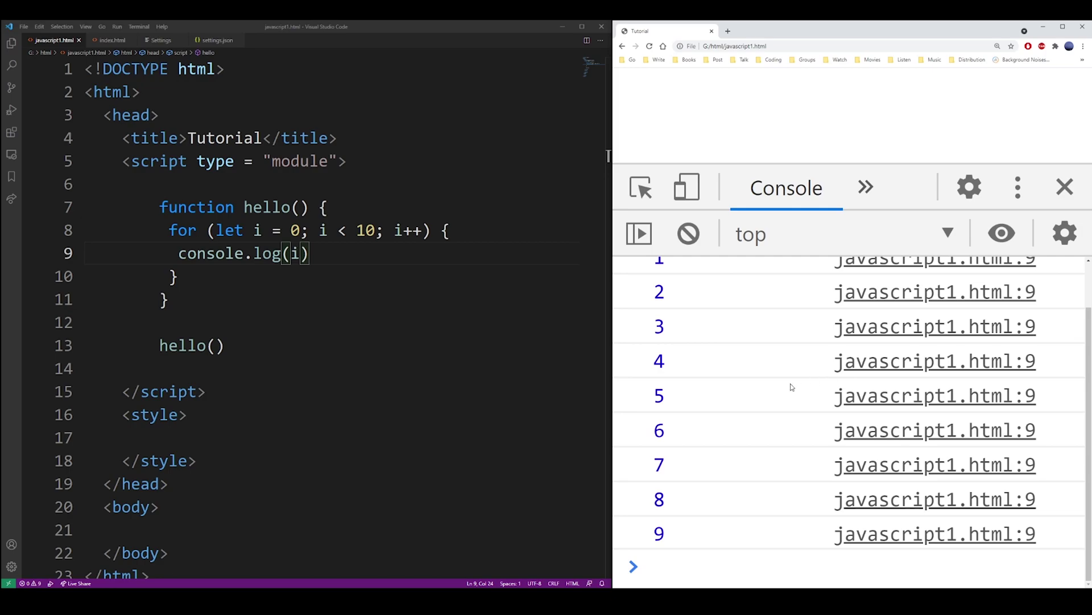
scroll(727, 383, "up", 2)
Step: Put an if (i === 3) return; guard before console.log(i) in the loop and save
left_click(461, 230)
key("Return")
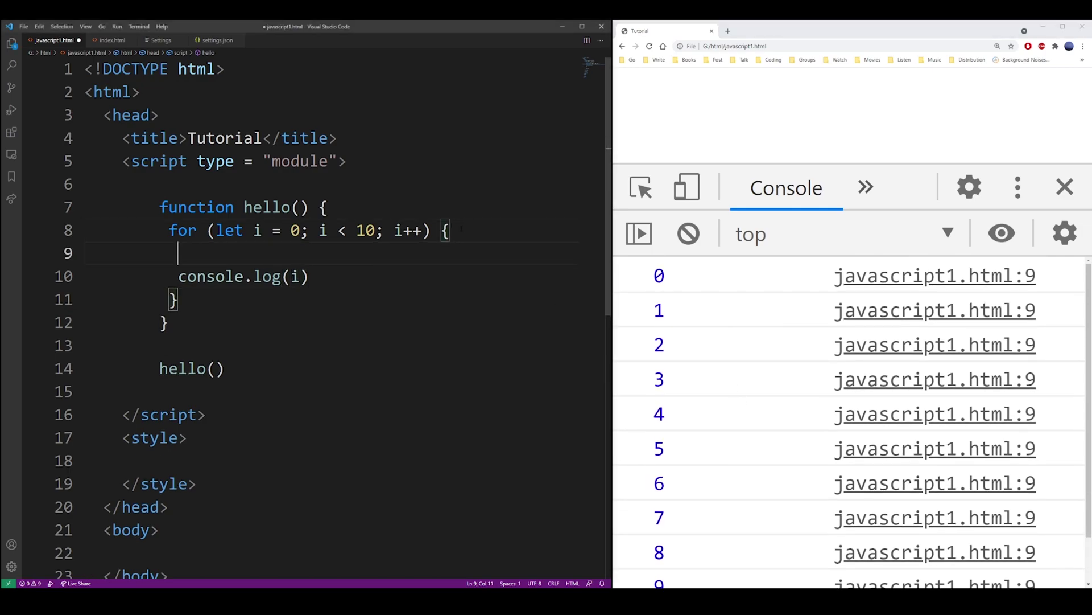
type("if (i === 3)")
key("Return")
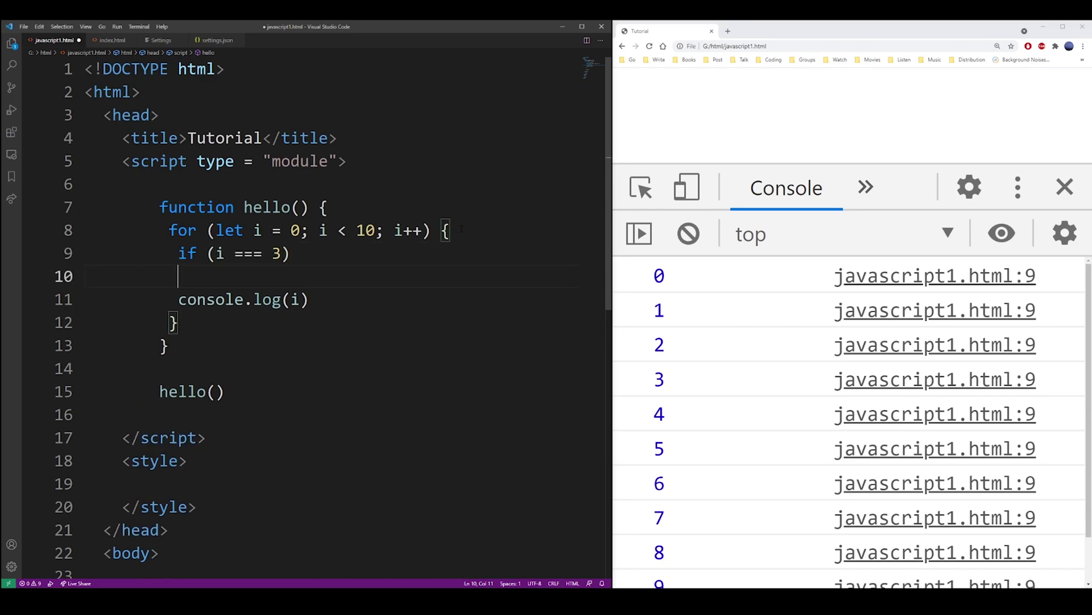
type("return;")
key("ctrl+s")
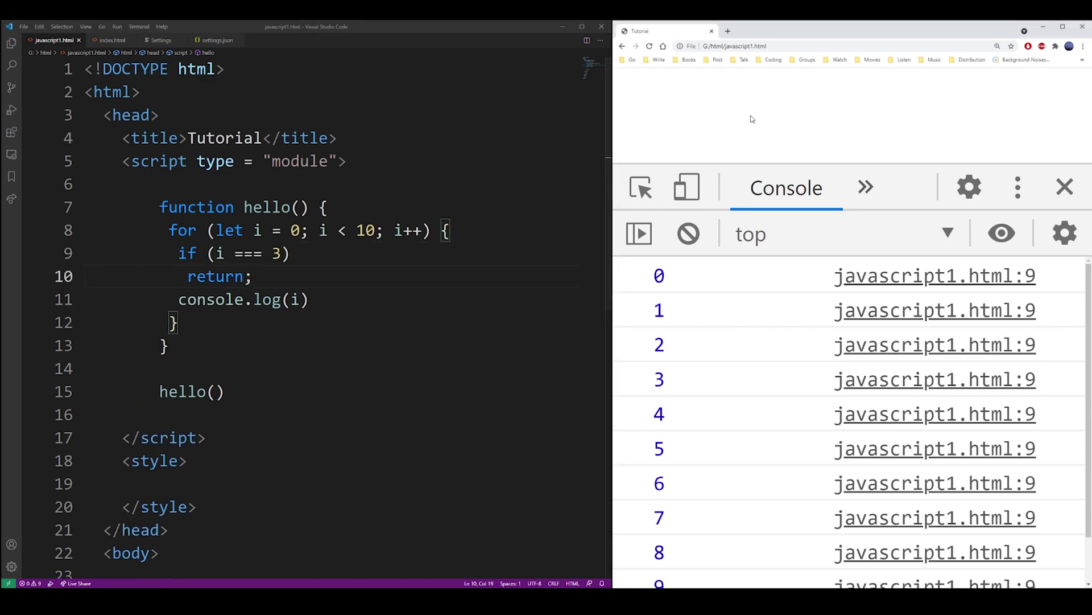